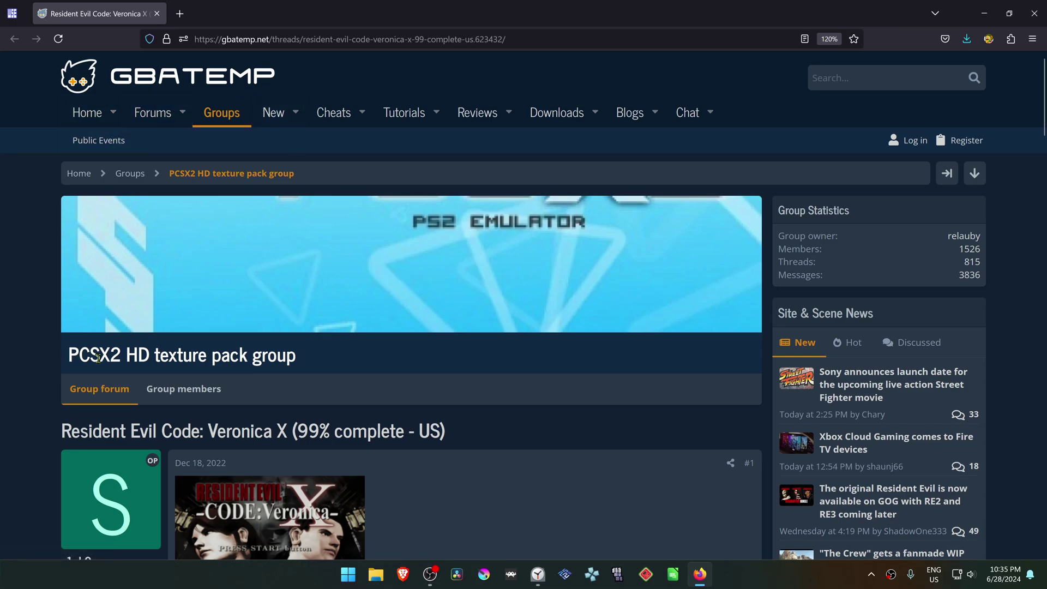
pyautogui.scroll(-1, 378, 366)
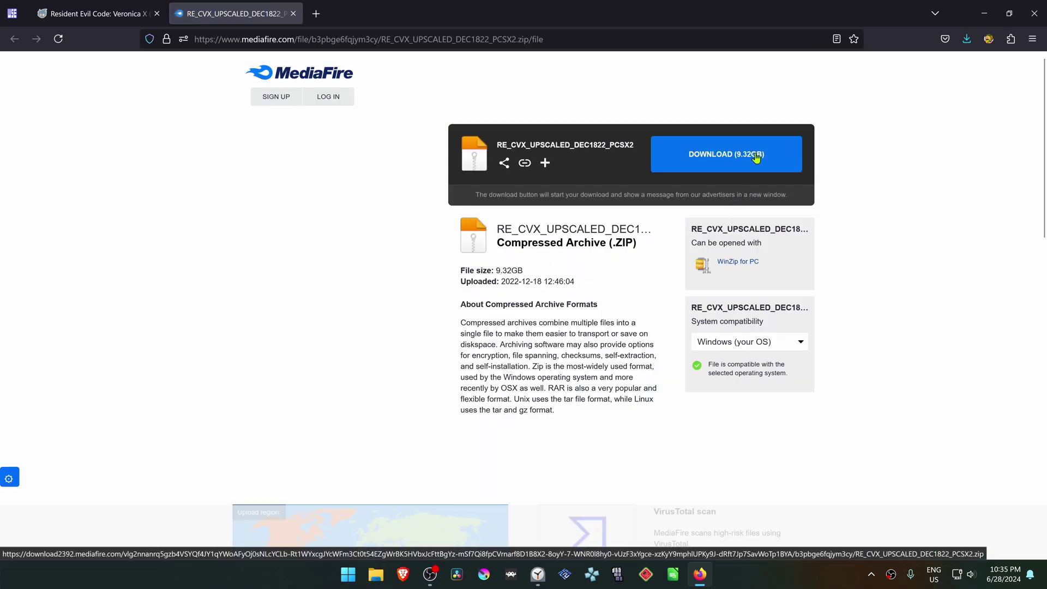
# Download the Code Veronica X upscaled texture pack zip from MediaFire and save it to the desktop.
pyautogui.click(755, 158)
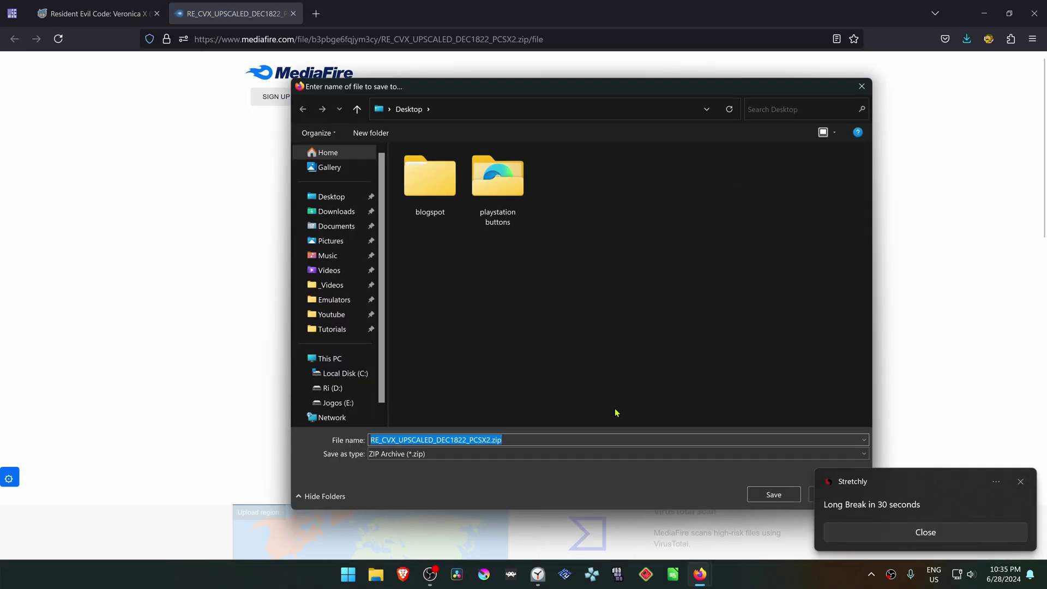
pyautogui.click(773, 494)
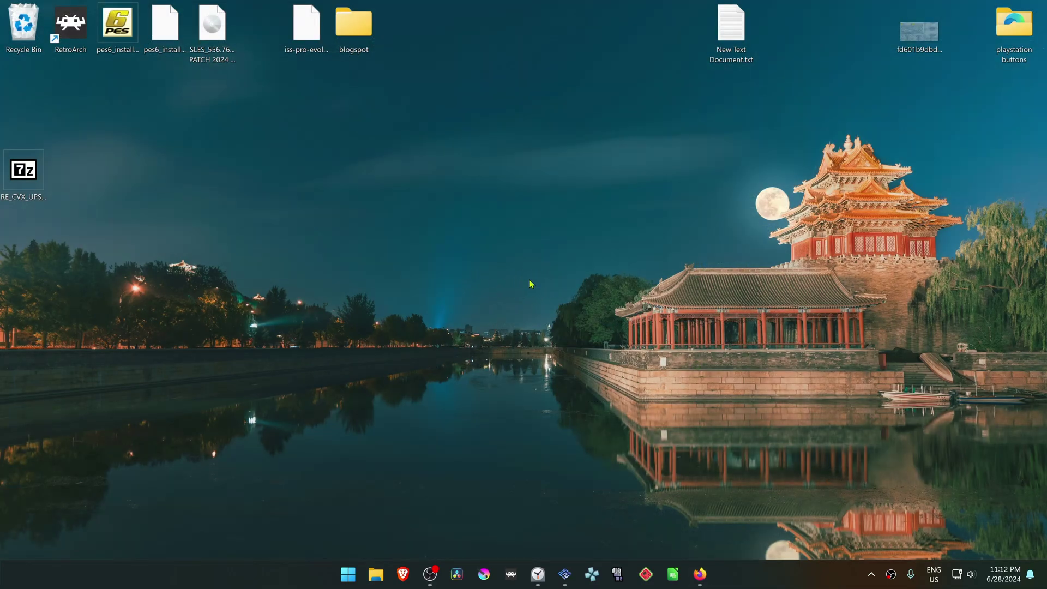
# Extract the texture pack zip onto the desktop with 7-Zip's Extract Here.
pyautogui.rightClick(24, 170)
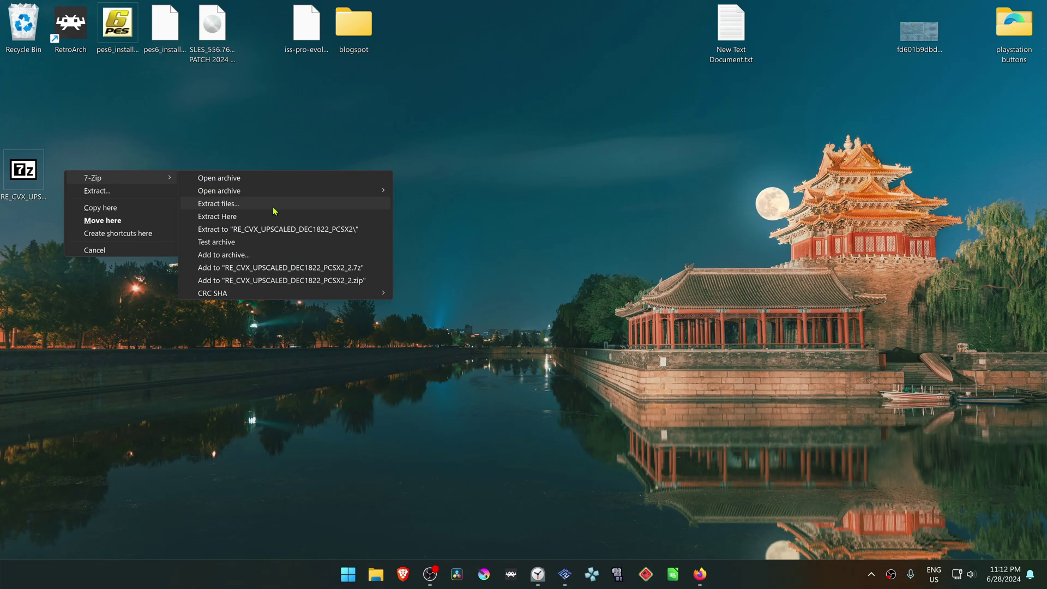
pyautogui.click(217, 217)
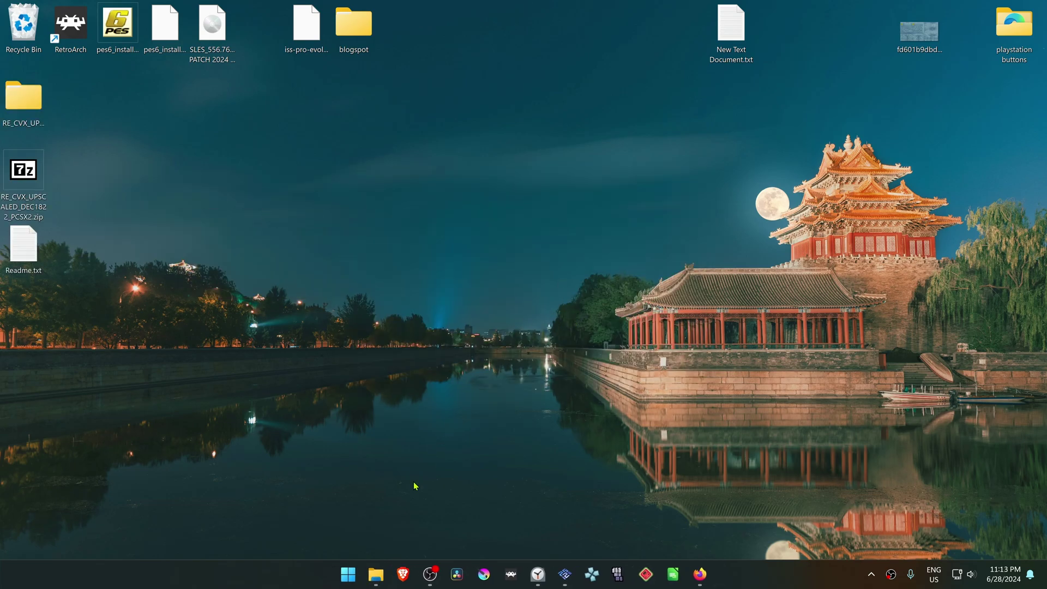
pyautogui.click(376, 574)
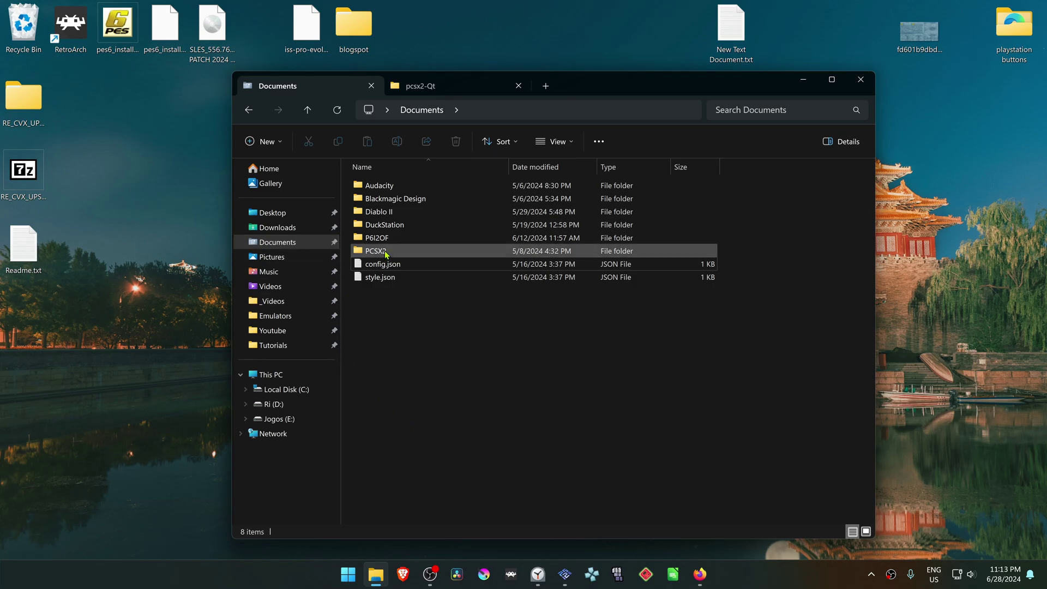
# Open Documents > PCSX2 > textures and the extracted texture pack folder.
pyautogui.doubleClick(378, 250)
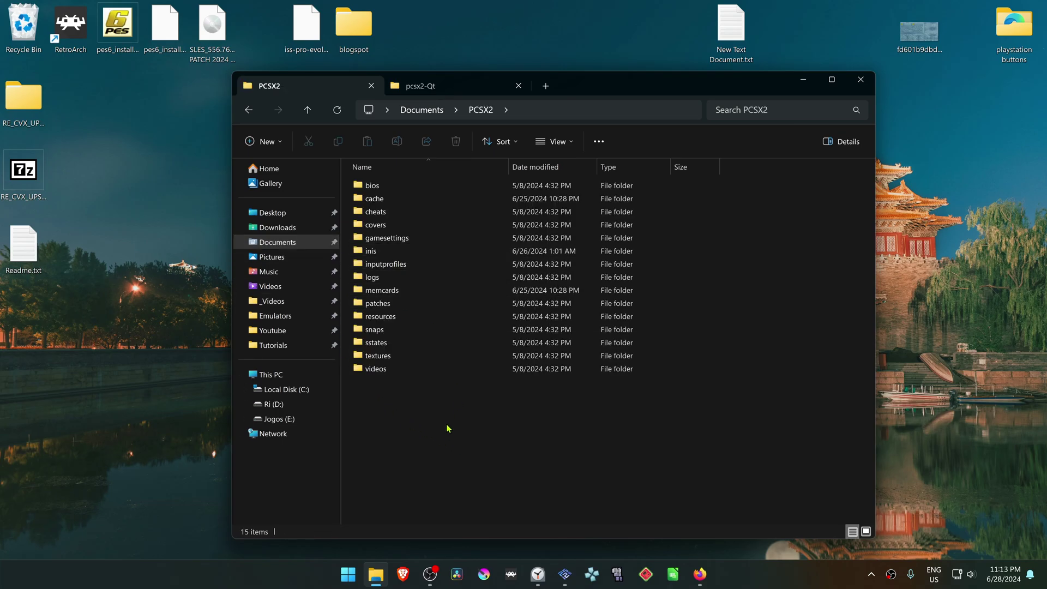
pyautogui.doubleClick(395, 357)
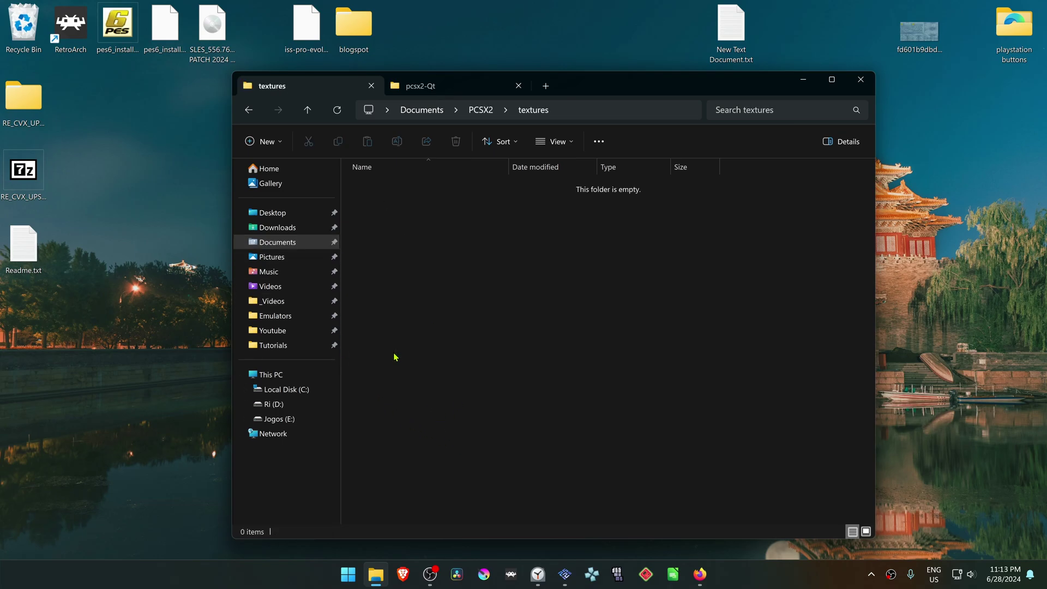
pyautogui.doubleClick(33, 105)
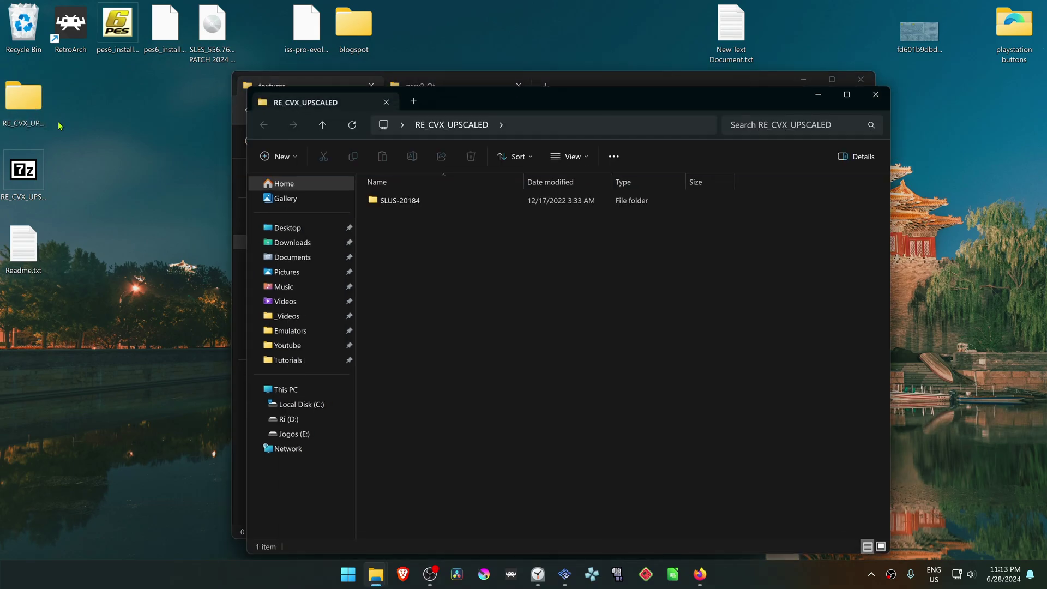
# Cut the SLUS-20184 folder from the extracted pack and close that window.
pyautogui.moveTo(471, 107); pyautogui.dragTo(708, 153)
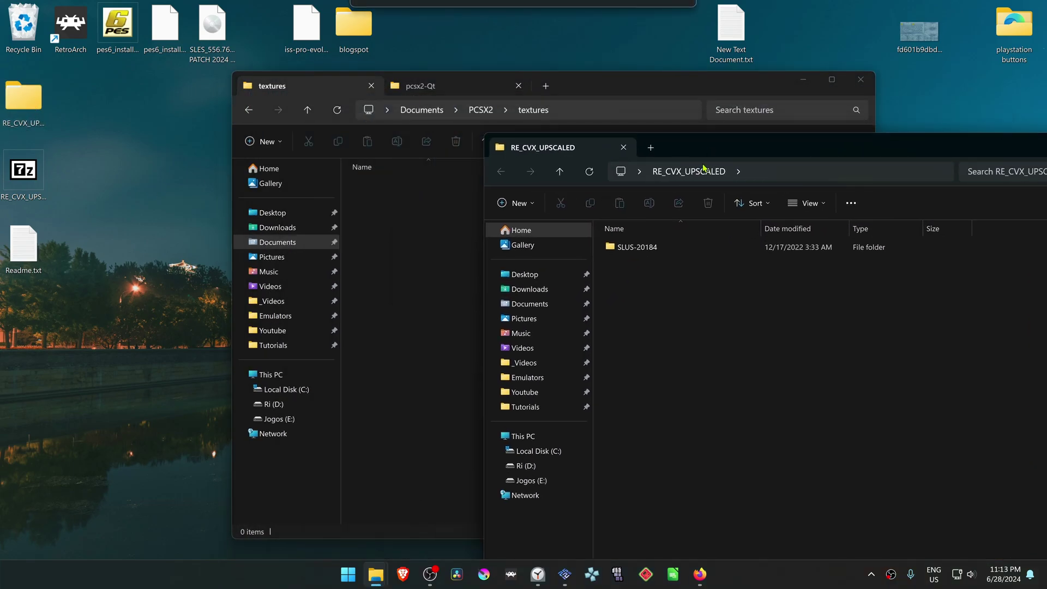
pyautogui.rightClick(646, 247)
pyautogui.click(657, 263)
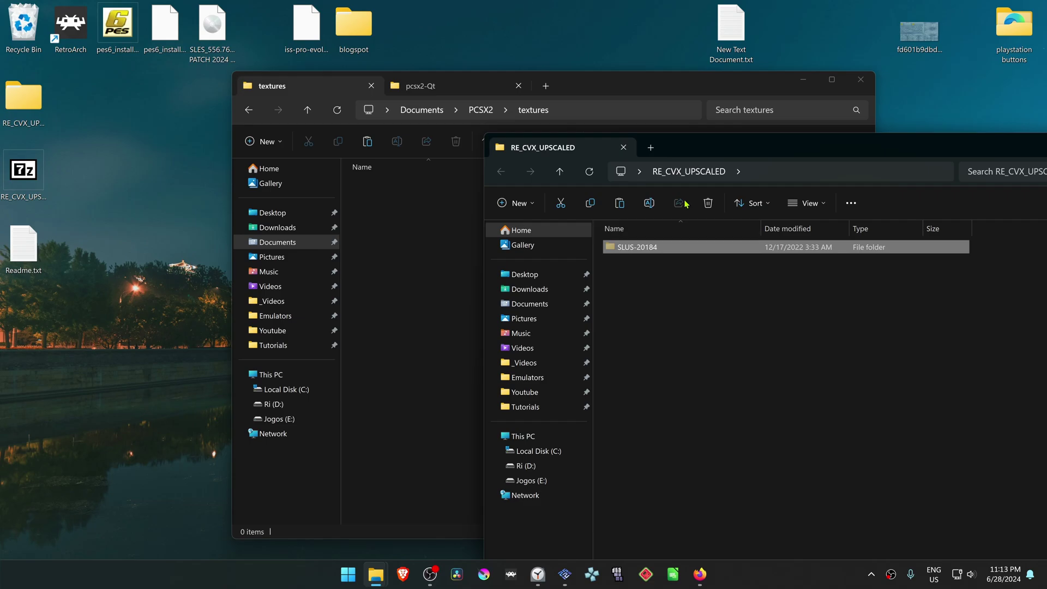
pyautogui.moveTo(744, 152); pyautogui.dragTo(509, 166)
pyautogui.click(875, 155)
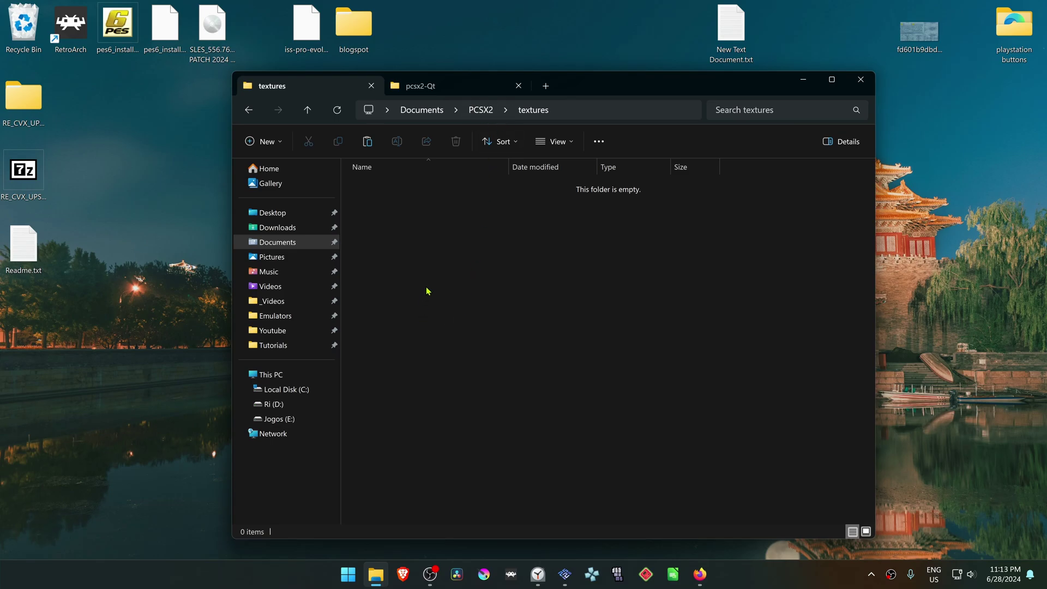
# Paste the SLUS-20184 folder into the pcsx2-Qt install's textures folder.
pyautogui.click(457, 85)
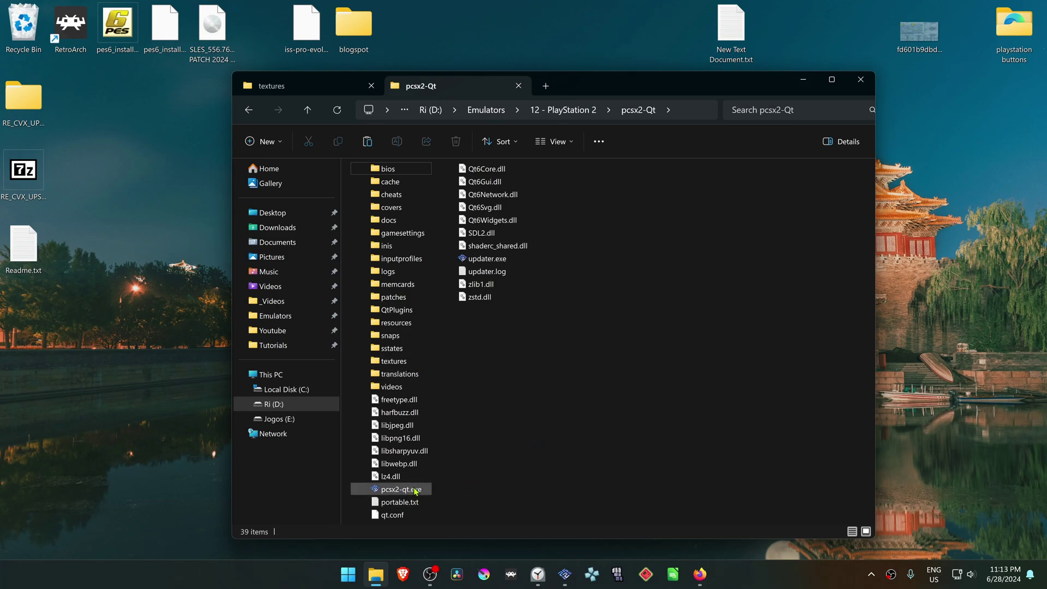
pyautogui.doubleClick(393, 361)
pyautogui.rightClick(426, 391)
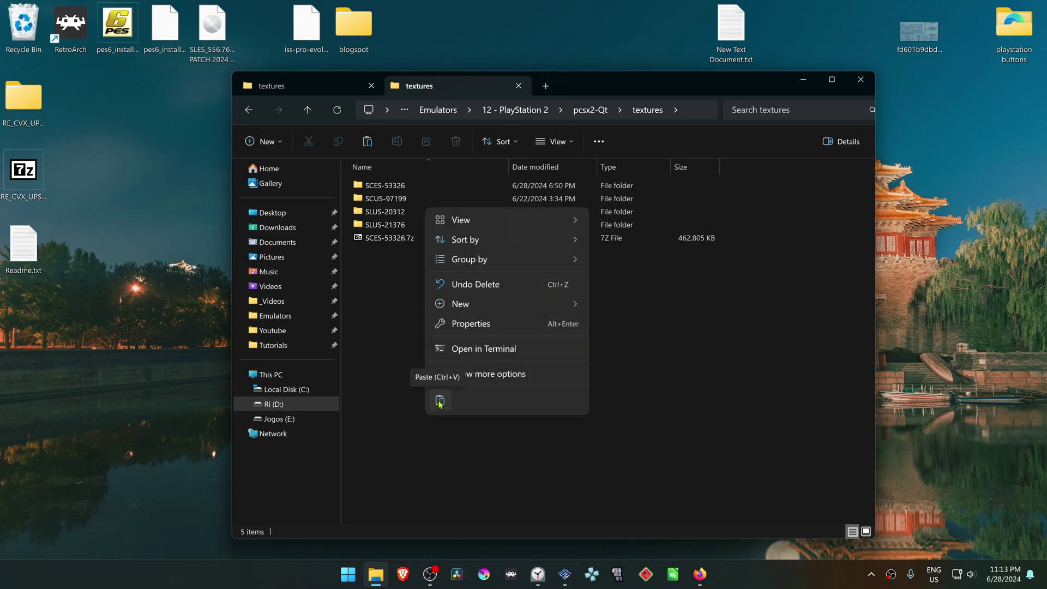
pyautogui.click(439, 402)
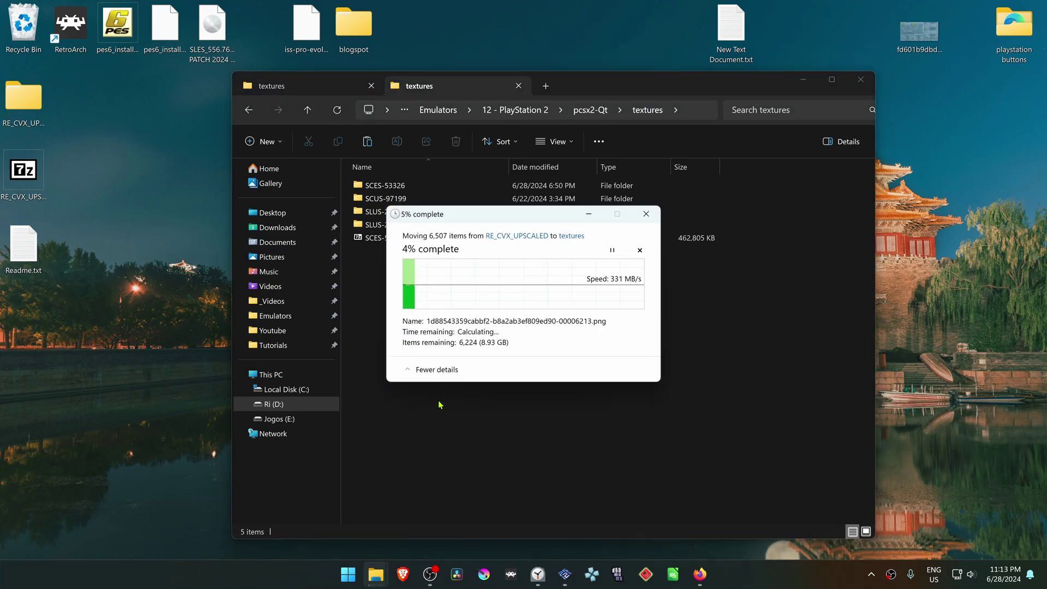
pyautogui.click(439, 404)
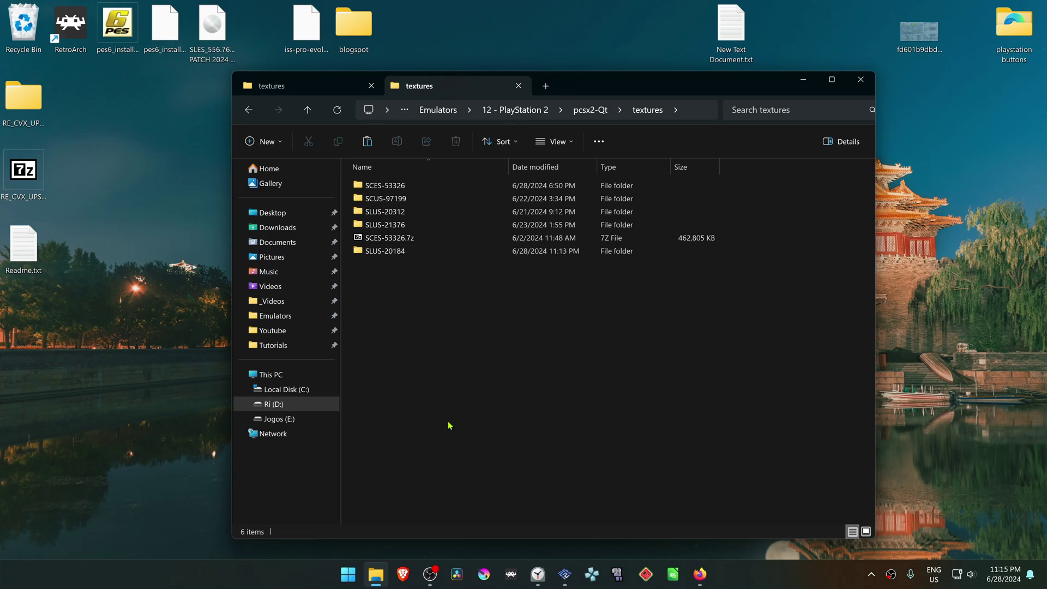
# Open Properties for Resident Evil - CODE Veronica X from the PCSX2 game list.
pyautogui.click(564, 573)
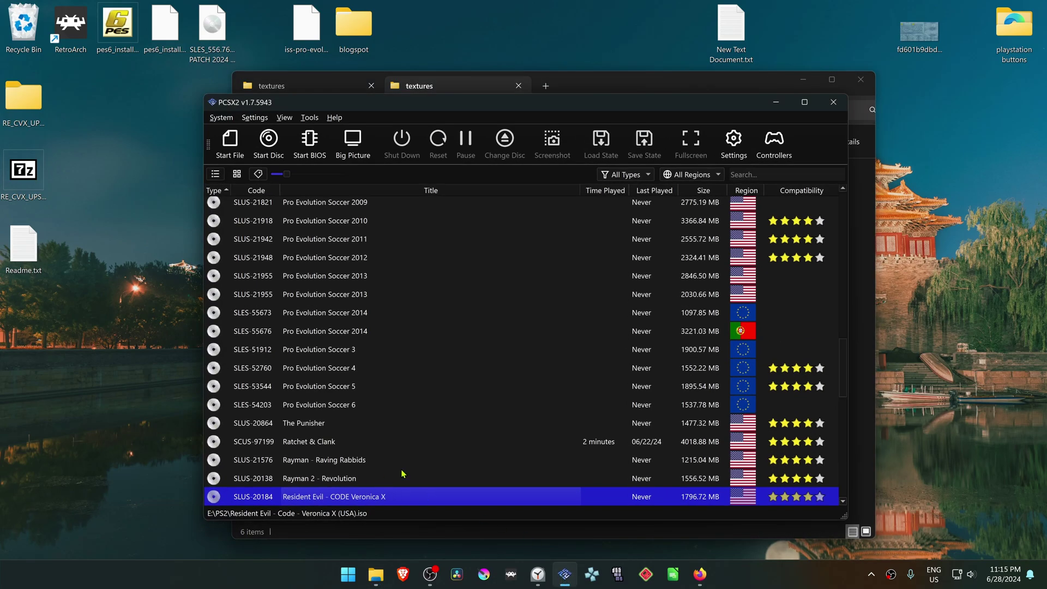
pyautogui.scroll(-2, 423, 441)
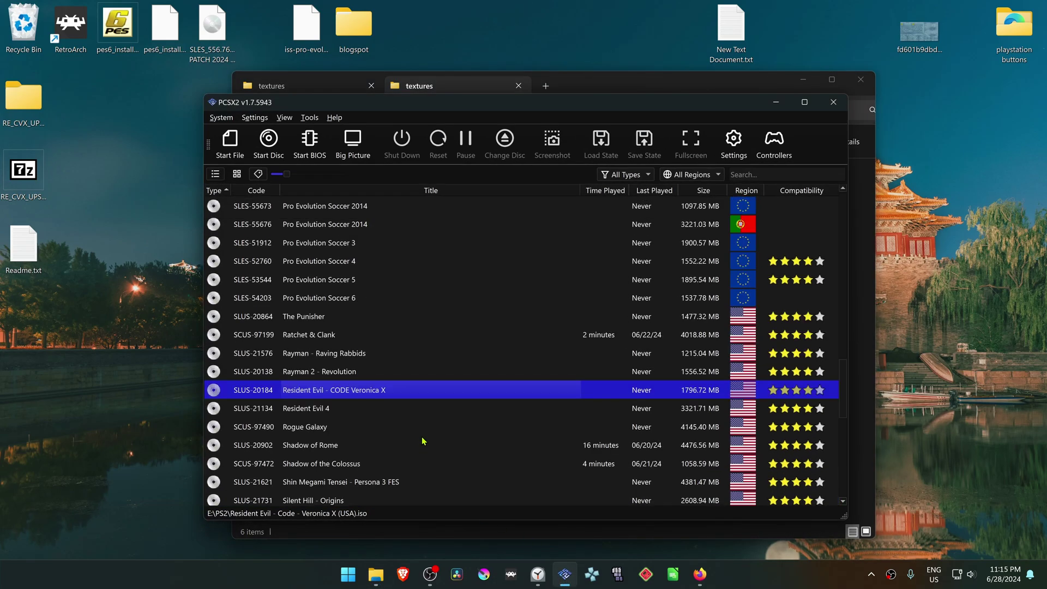
pyautogui.rightClick(406, 390)
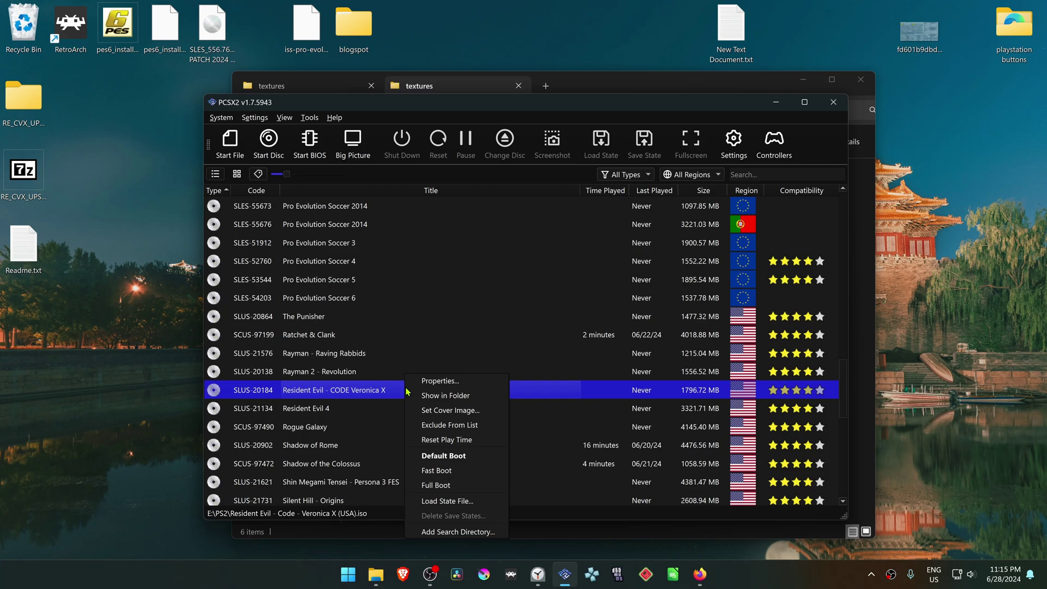
pyautogui.click(483, 383)
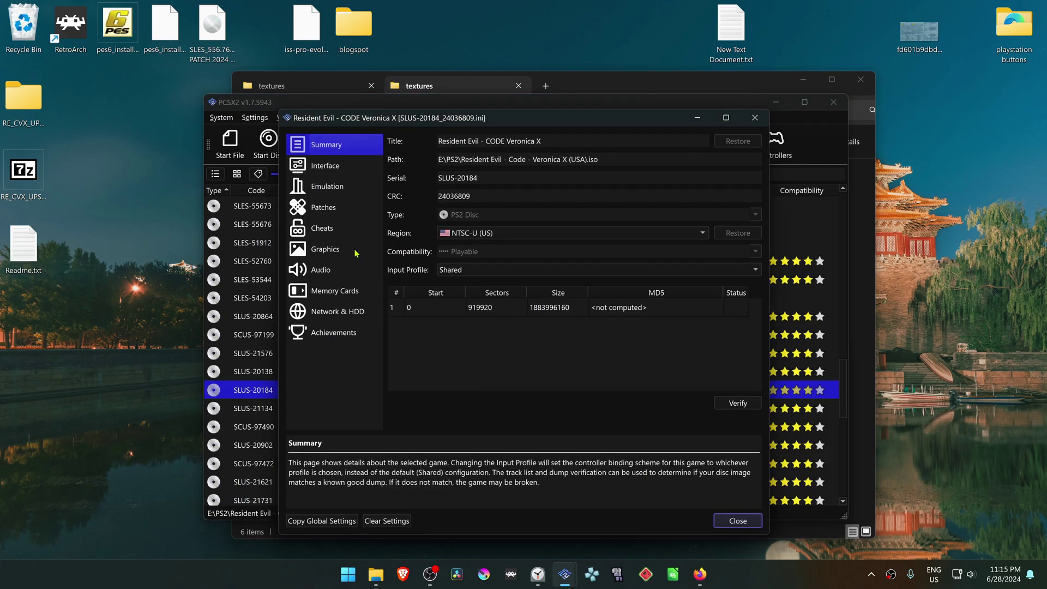
# Set the game's Graphics > Rendering internal resolution to 6x Native (~2160p/4K).
pyautogui.click(347, 252)
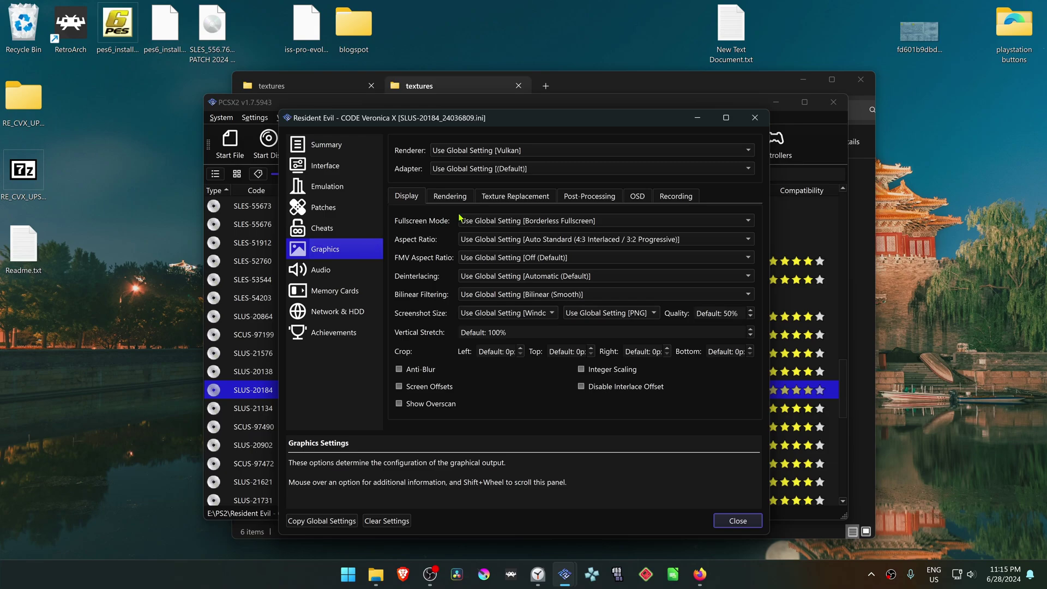
pyautogui.click(450, 197)
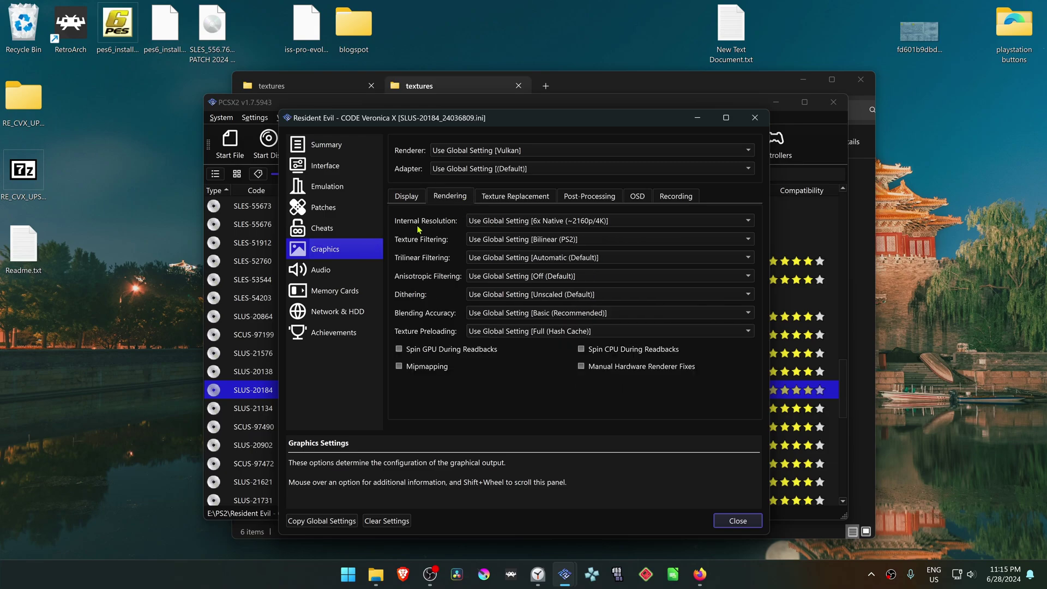
pyautogui.click(532, 221)
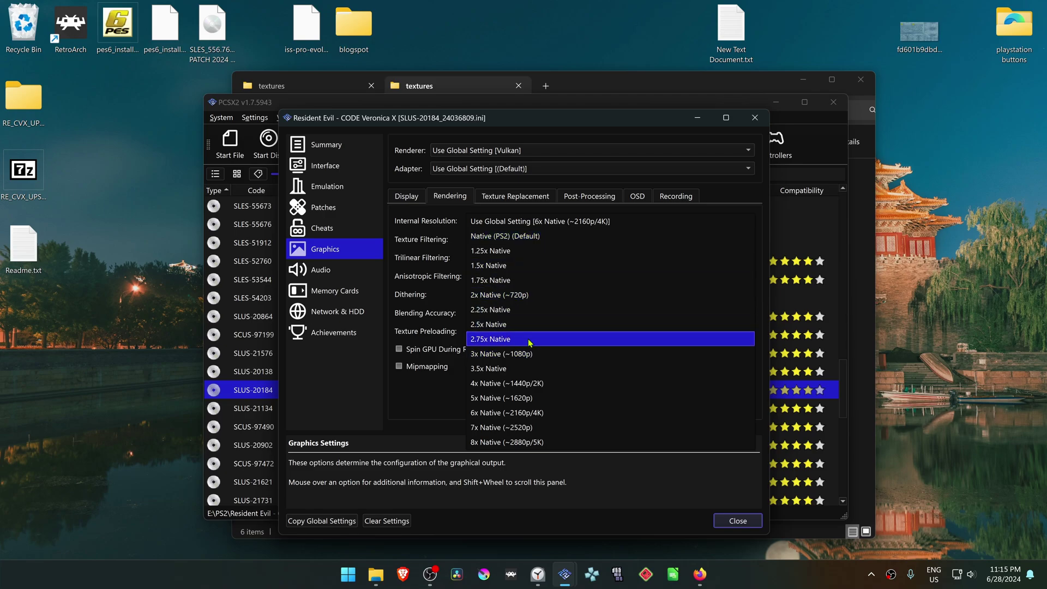
pyautogui.click(543, 414)
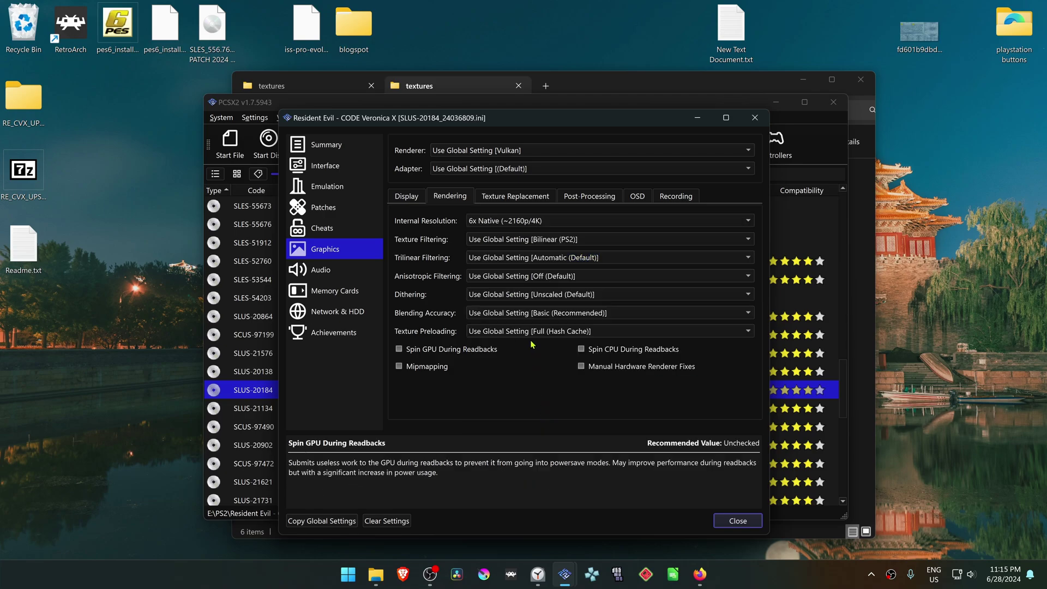
# Enable Load Textures and Asynchronous Texture Loading, then close the game's properties.
pyautogui.click(542, 198)
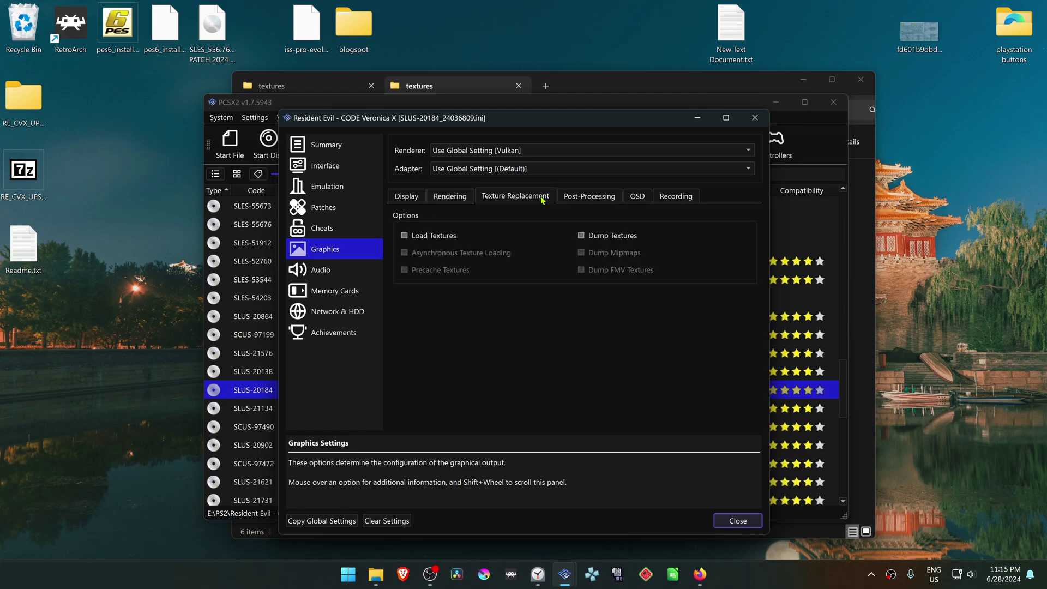
pyautogui.click(432, 236)
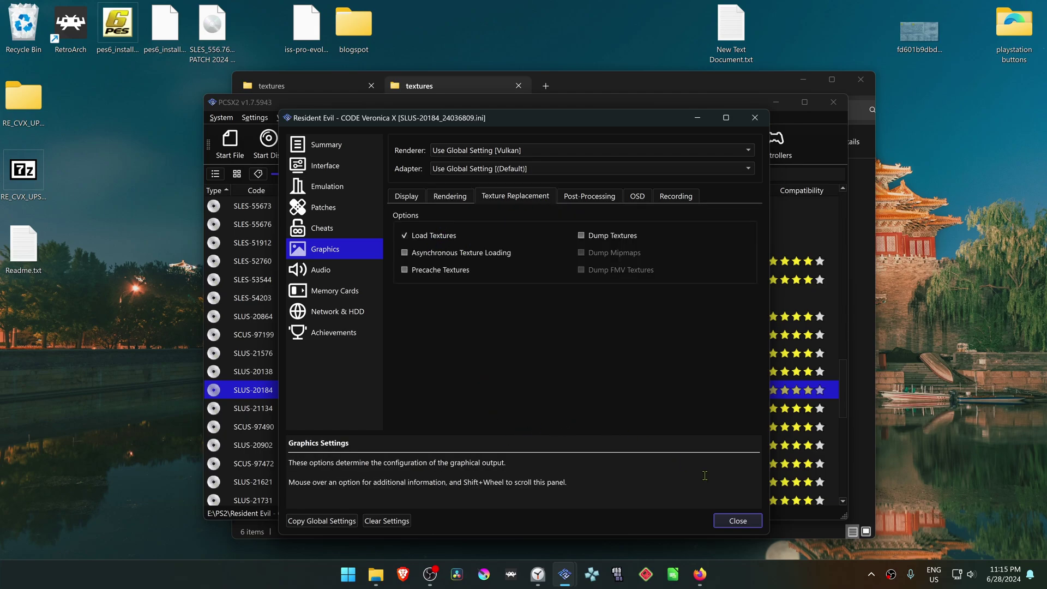
pyautogui.moveTo(461, 253)
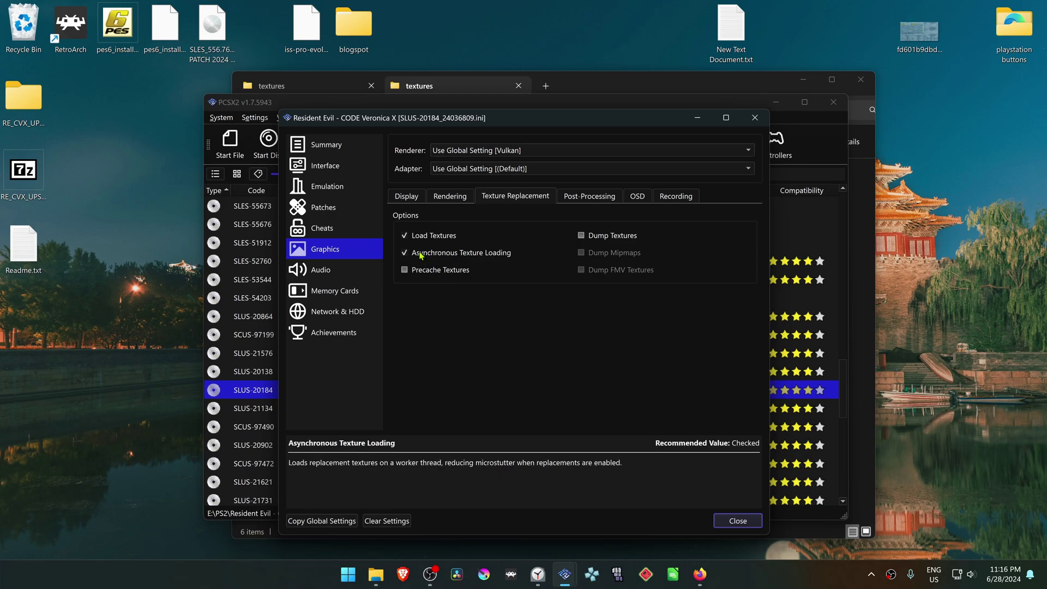
pyautogui.click(730, 523)
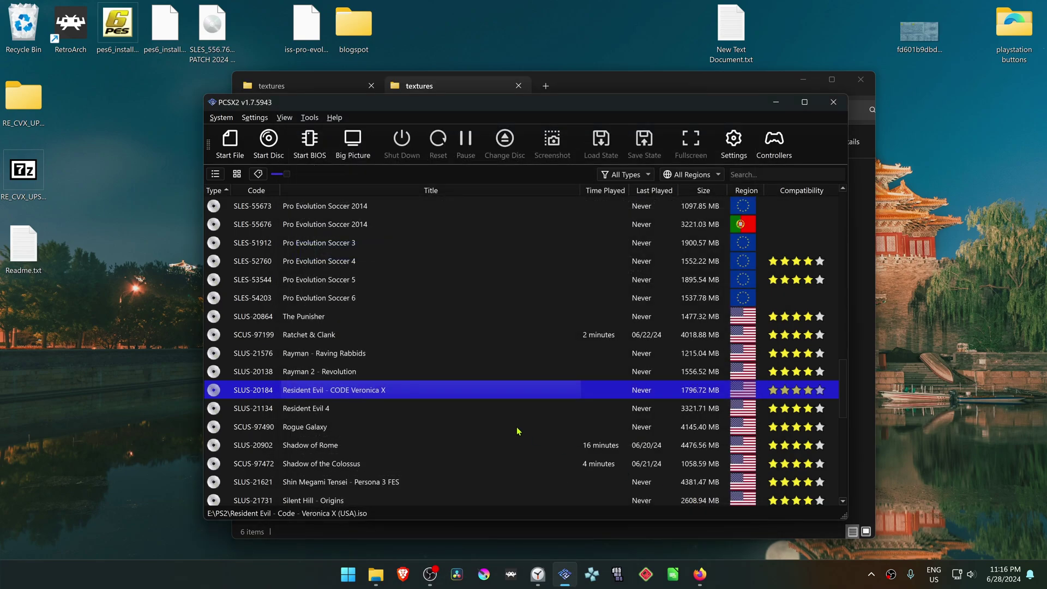